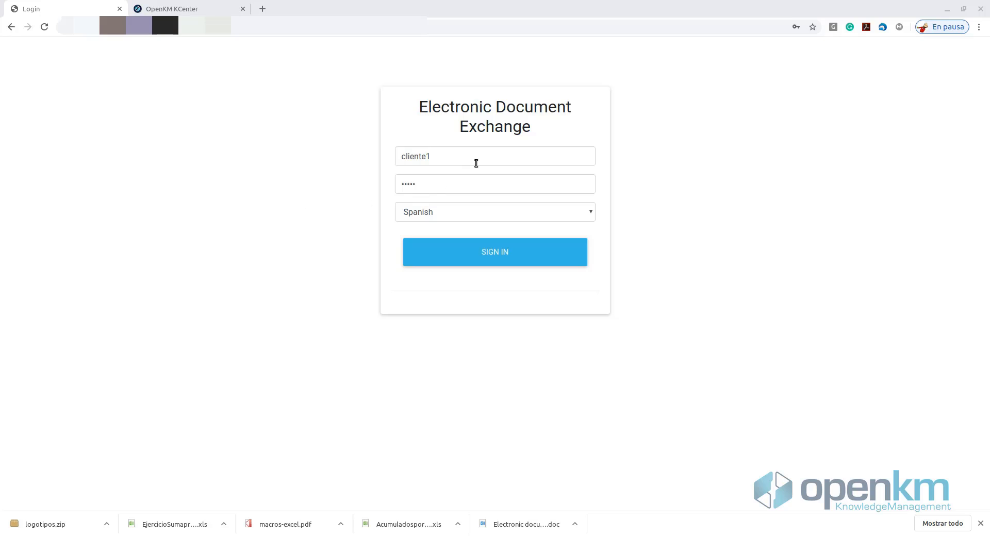
# Step: Sign in to the client portal with the client account, keeping Spanish as the language
pyautogui.click(483, 260)
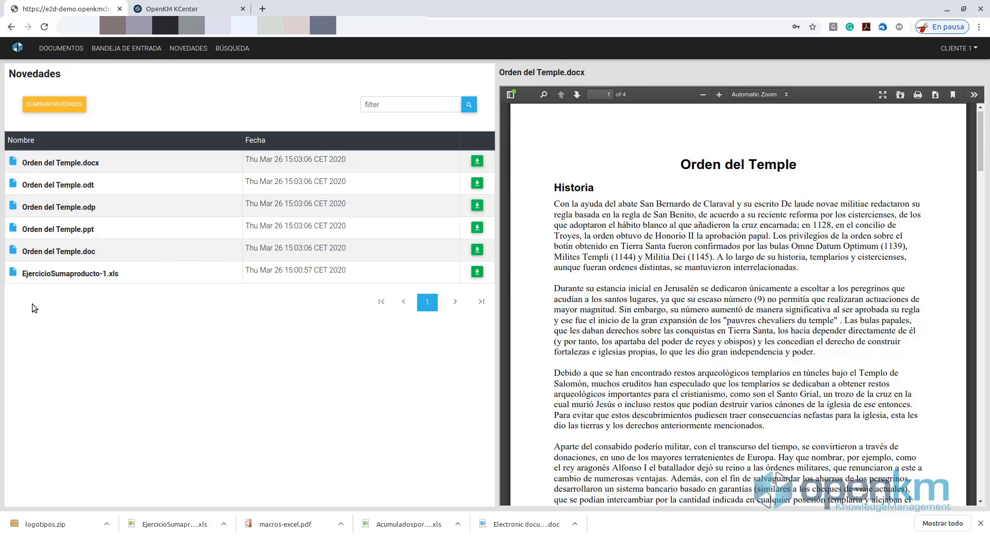
# Step: Browse DOCUMENTOS through documents format into documents office, then return to the Public folder
pyautogui.click(58, 50)
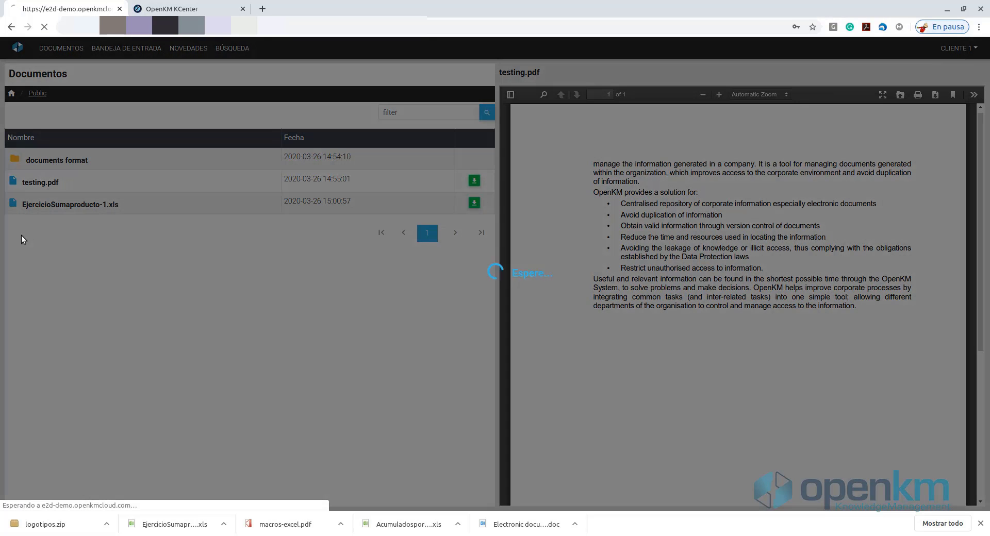
pyautogui.click(58, 159)
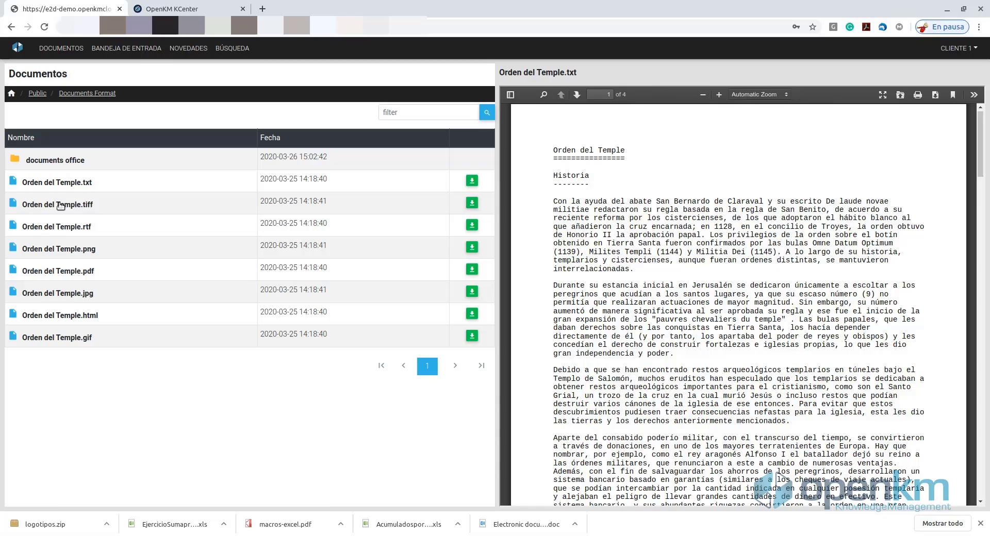
pyautogui.click(56, 159)
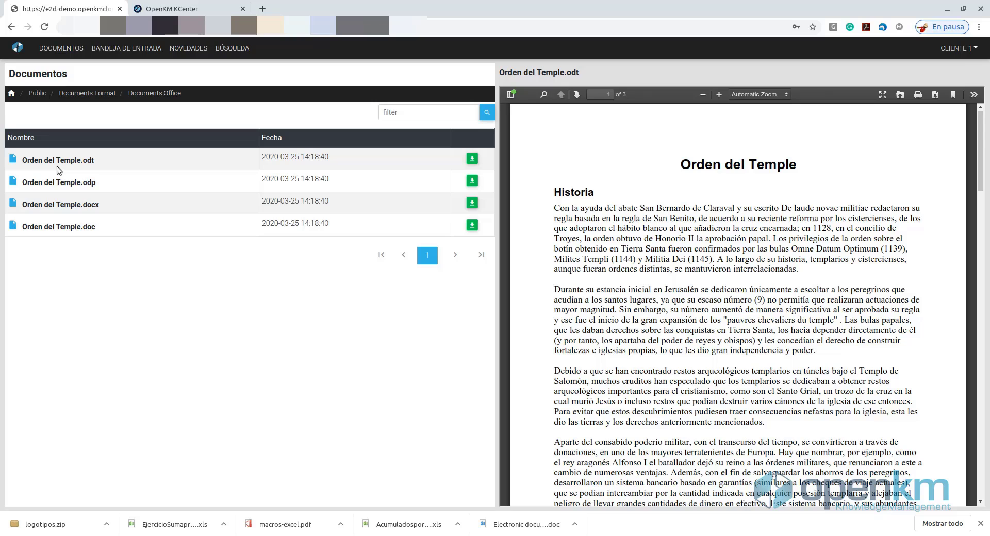
pyautogui.click(37, 94)
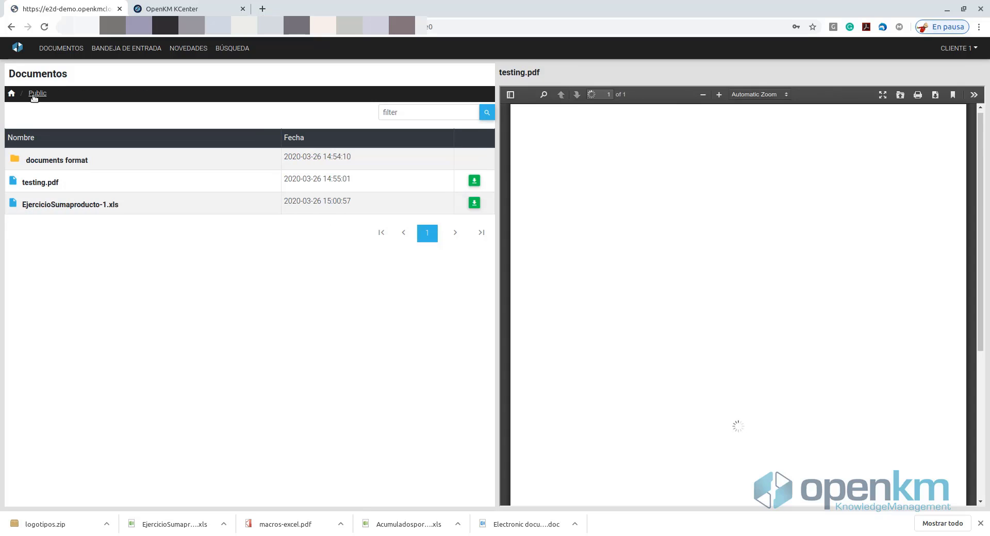
# Step: Open the Bandeja de entrada inbox listing Orden del Temple.docx
pyautogui.click(116, 49)
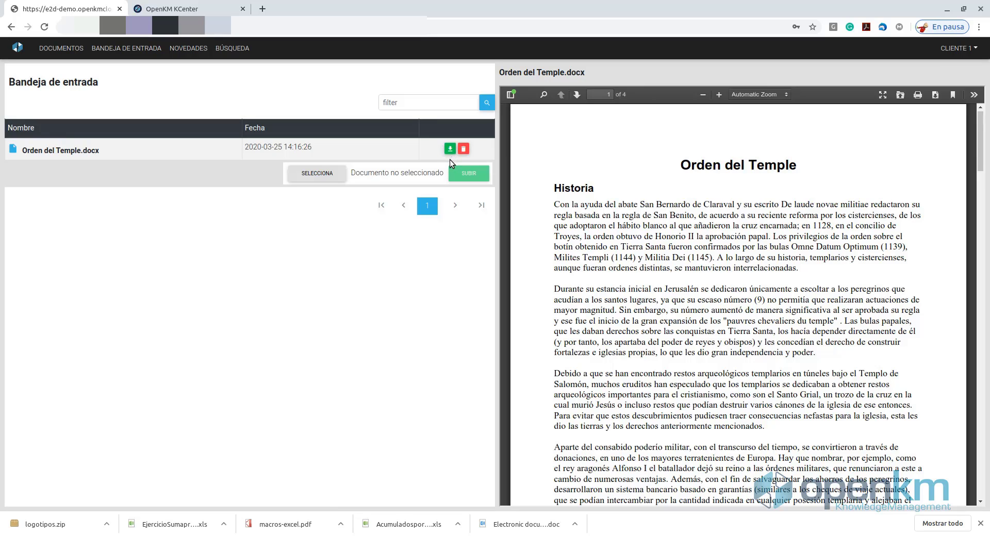
# Step: Review the Novedades list, then bring up the empty Búsqueda search page
pyautogui.click(194, 52)
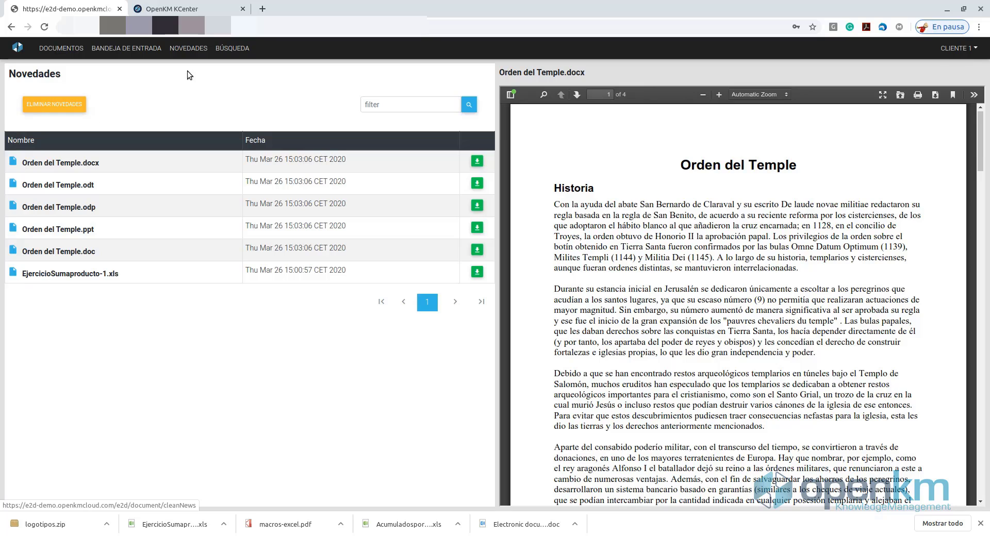
pyautogui.click(225, 48)
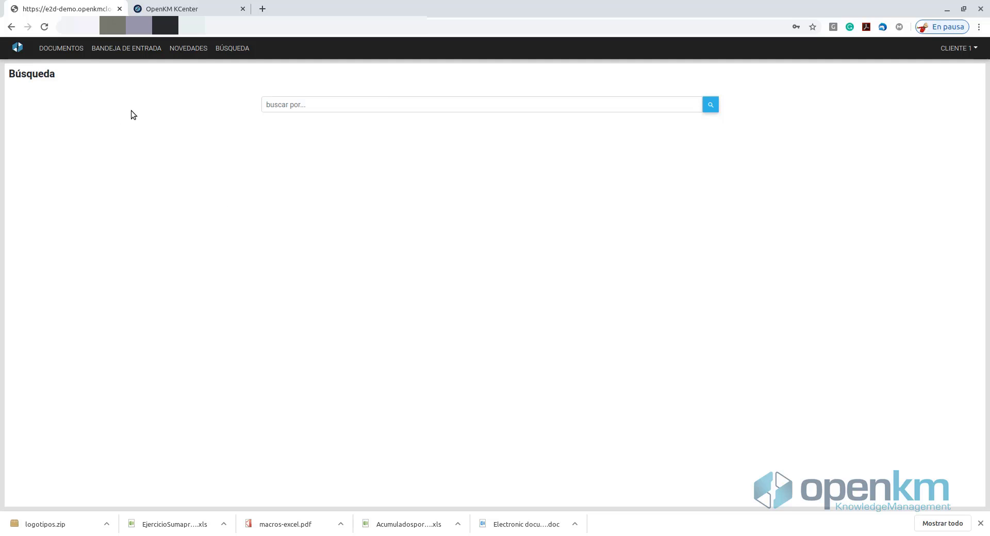
# Step: Search for 'testing' and open the resulting public/testing.pdf in its folder
pyautogui.click(54, 49)
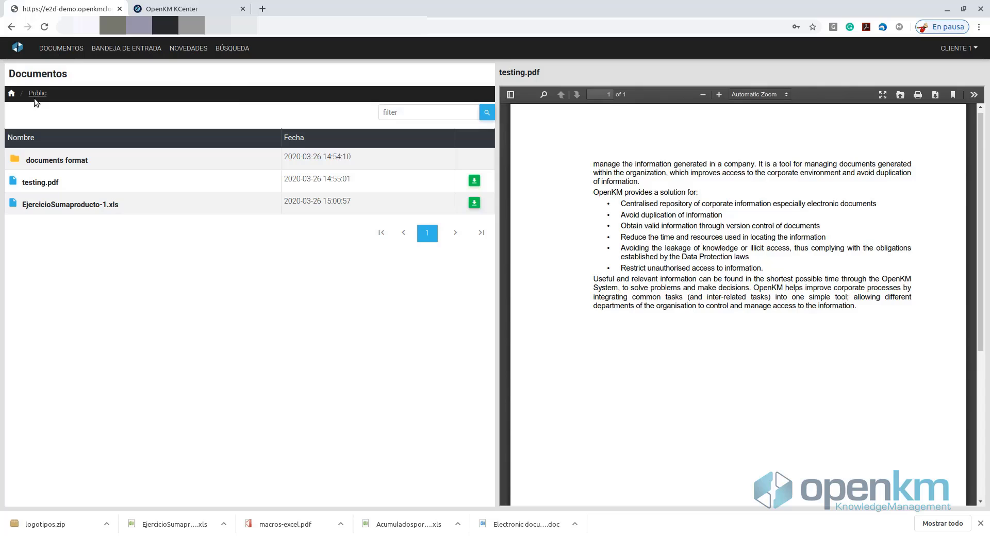
pyautogui.click(226, 48)
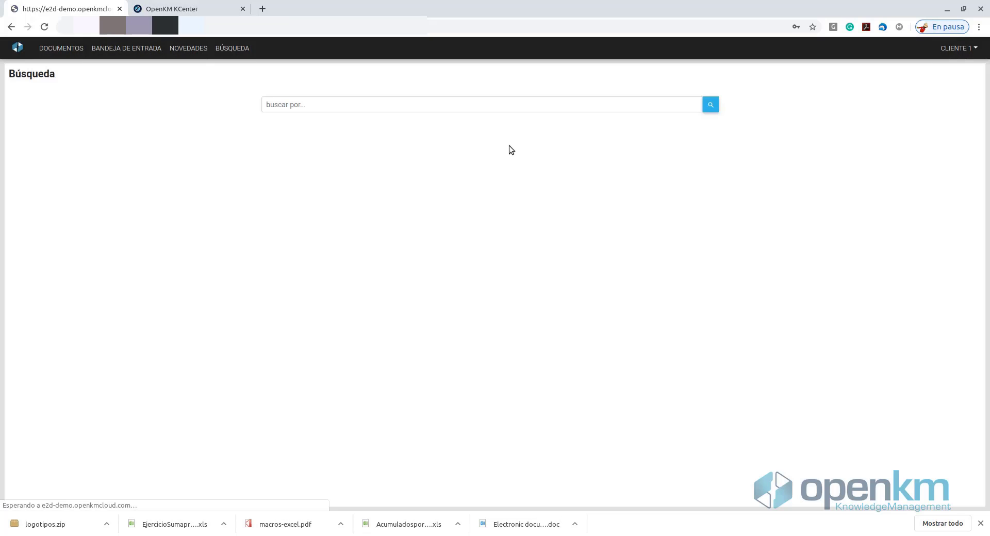
pyautogui.click(482, 110)
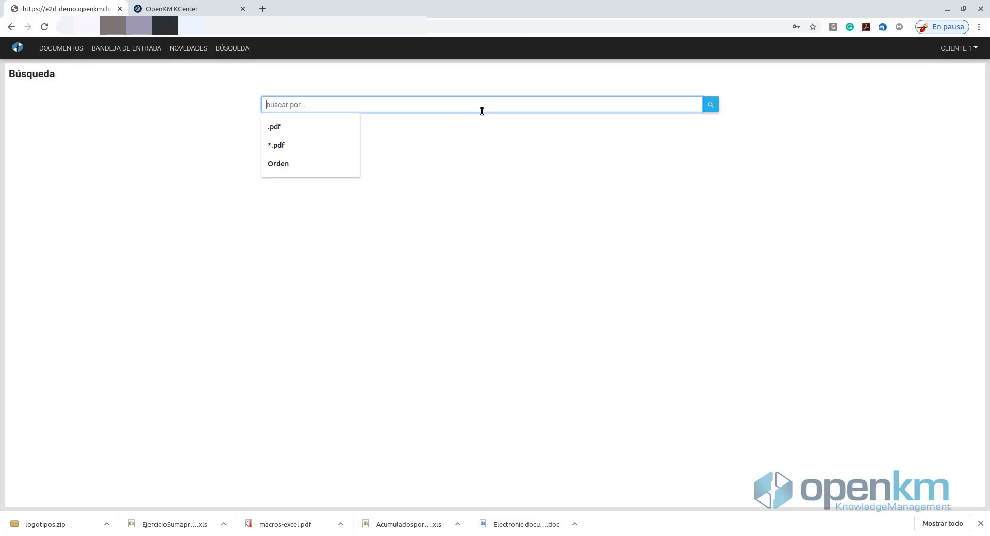
pyautogui.write('testing')
pyautogui.press('Return')
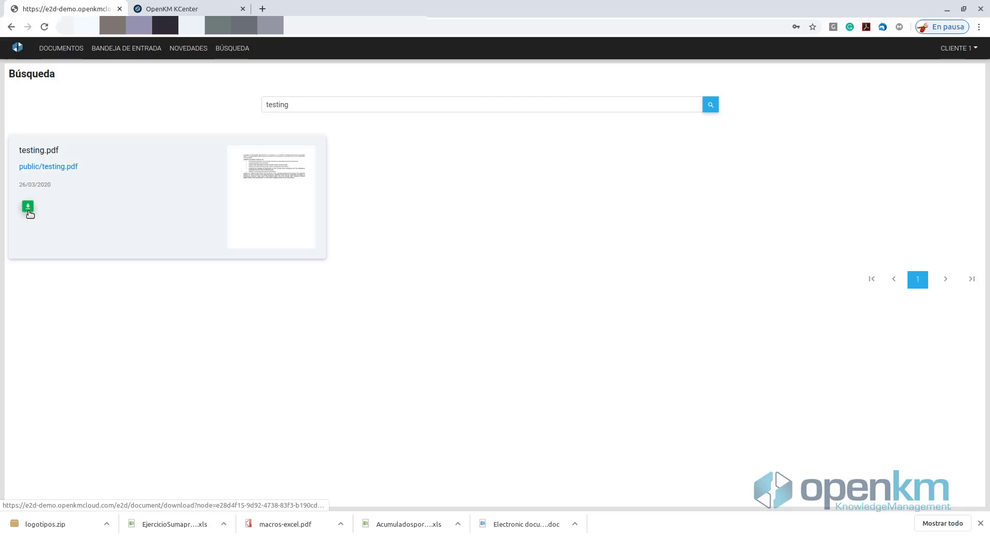
pyautogui.click(52, 169)
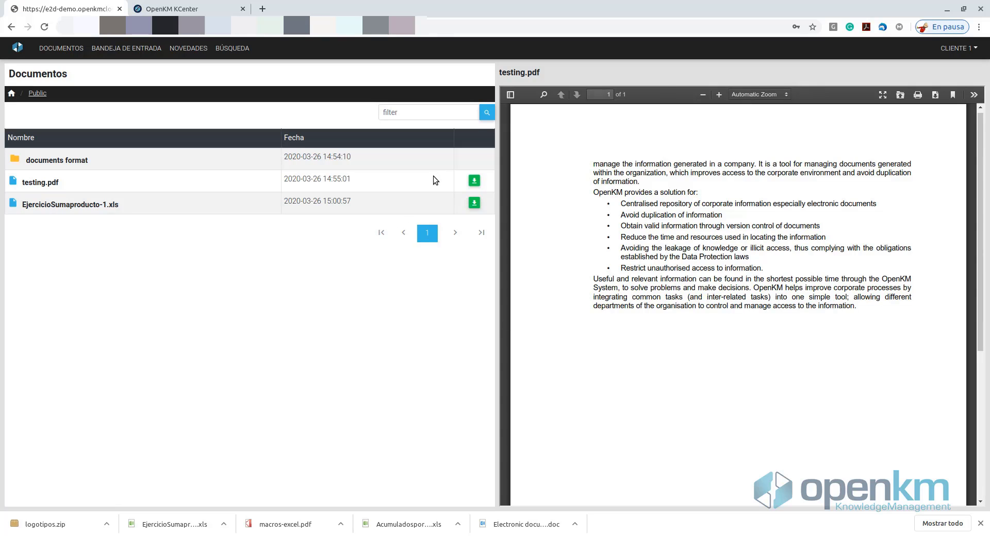
# Step: In KCenter, open the Users Echange Electronic Document list from the three-dot menu
pyautogui.click(172, 8)
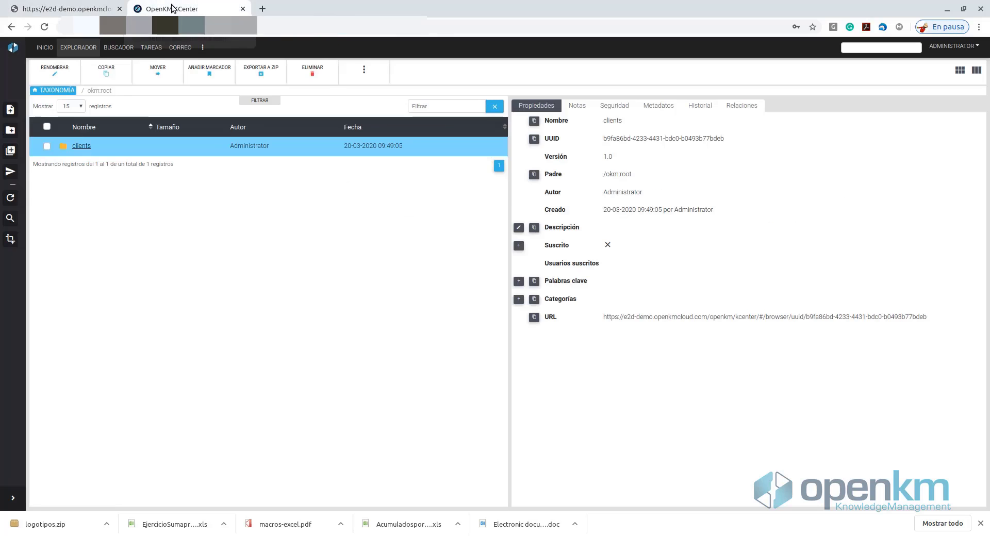
pyautogui.click(202, 48)
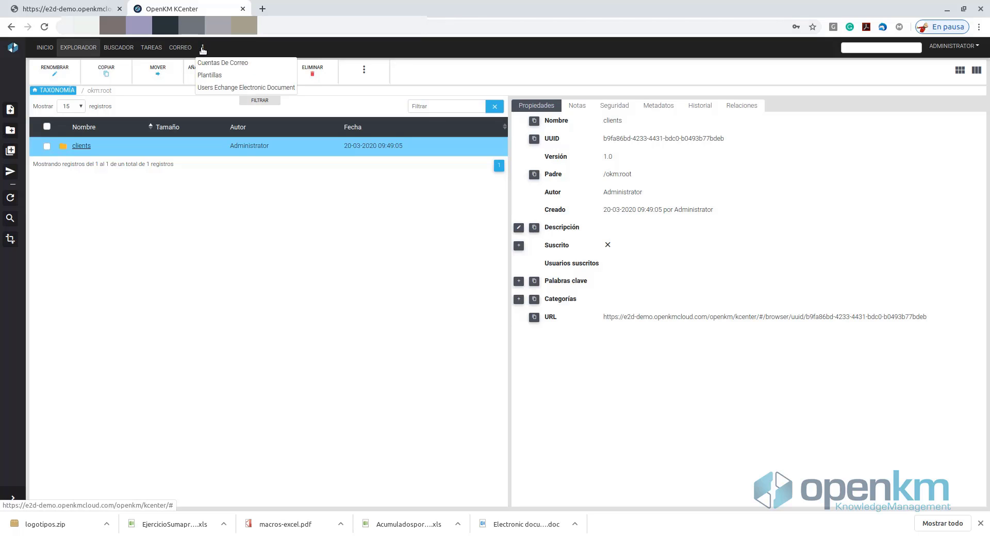
pyautogui.click(238, 89)
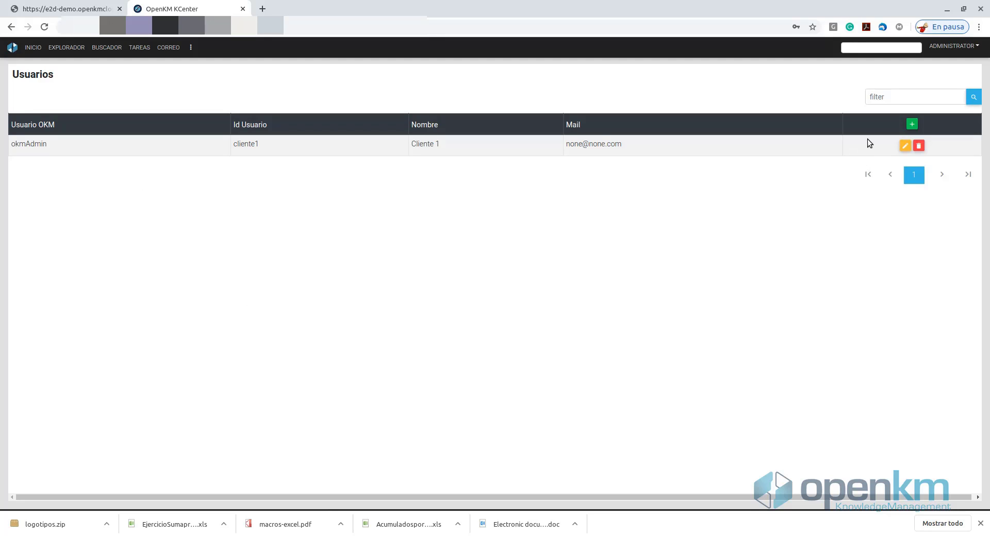
# Step: Create OKM User 'cliente2' named 'Cliente 2' with a password and the suggested mail address
pyautogui.click(913, 123)
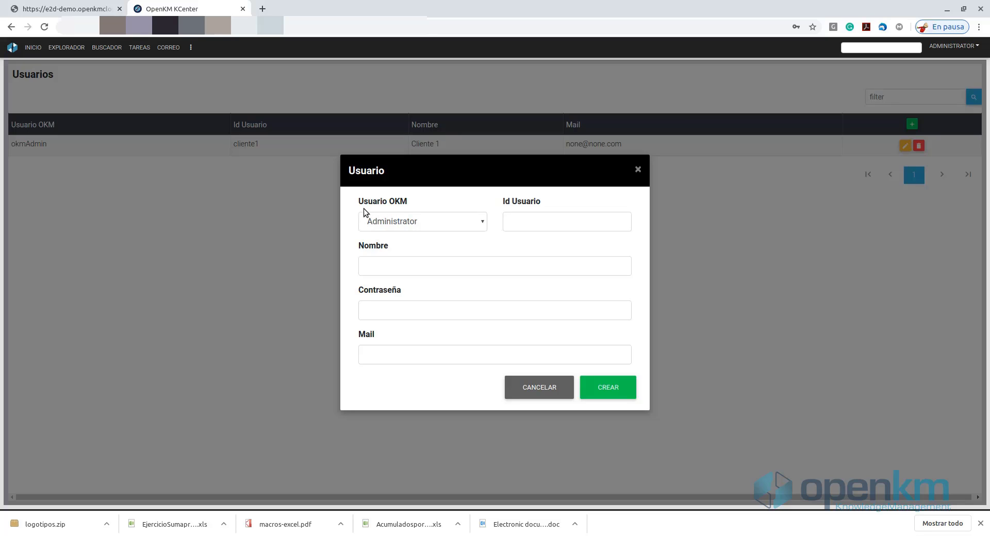
pyautogui.click(402, 225)
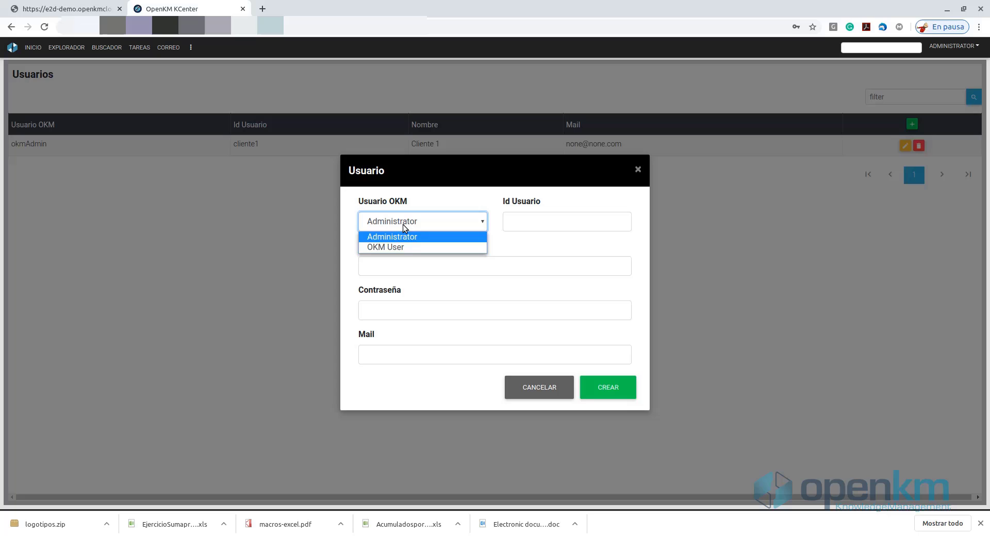
pyautogui.click(402, 247)
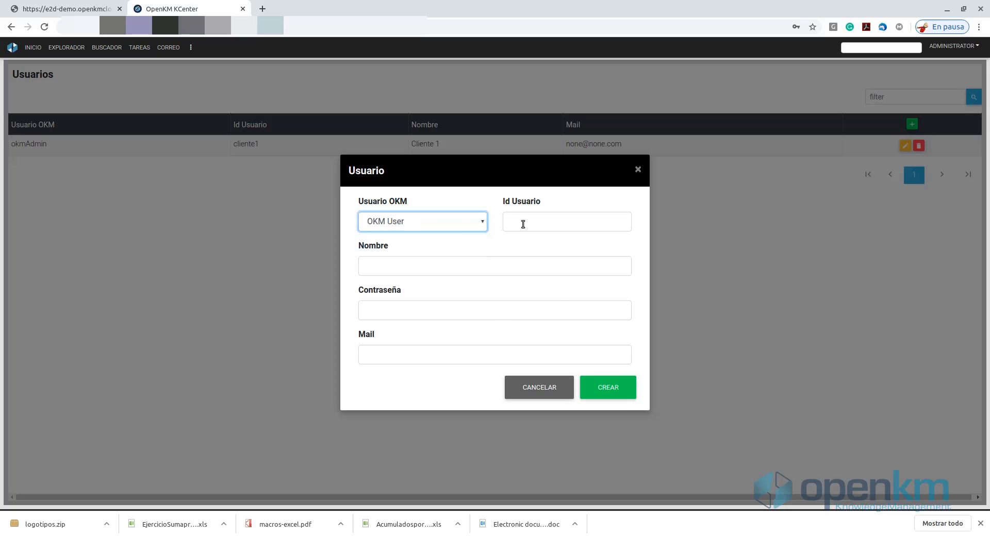
pyautogui.click(536, 226)
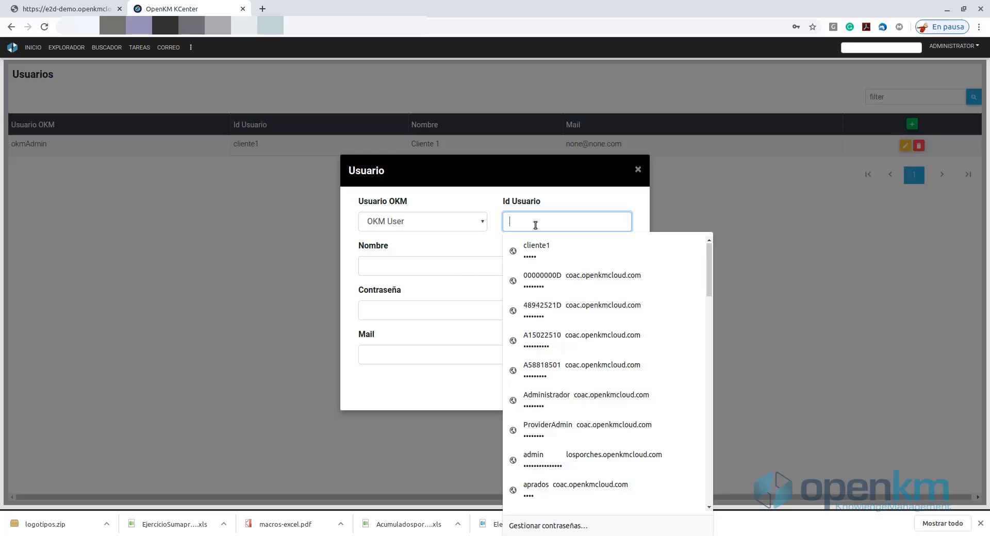
pyautogui.write('cliente2')
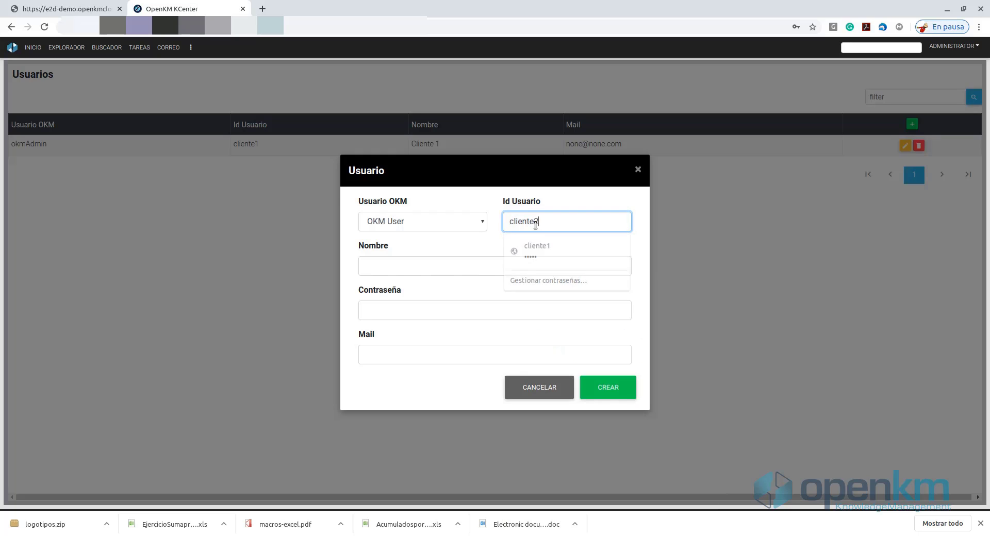
pyautogui.press('Tab')
pyautogui.write('Cliente 2')
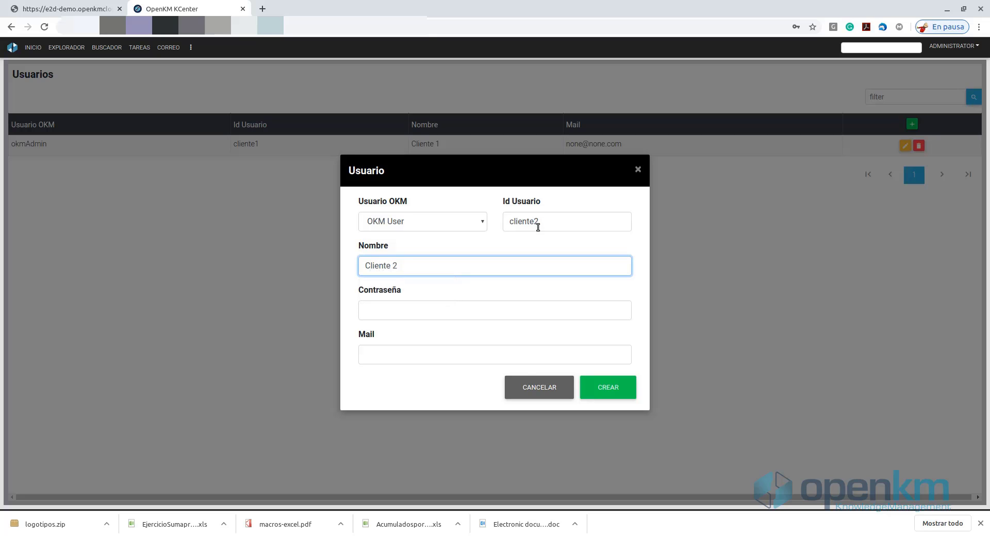
pyautogui.click(511, 316)
pyautogui.write('12345')
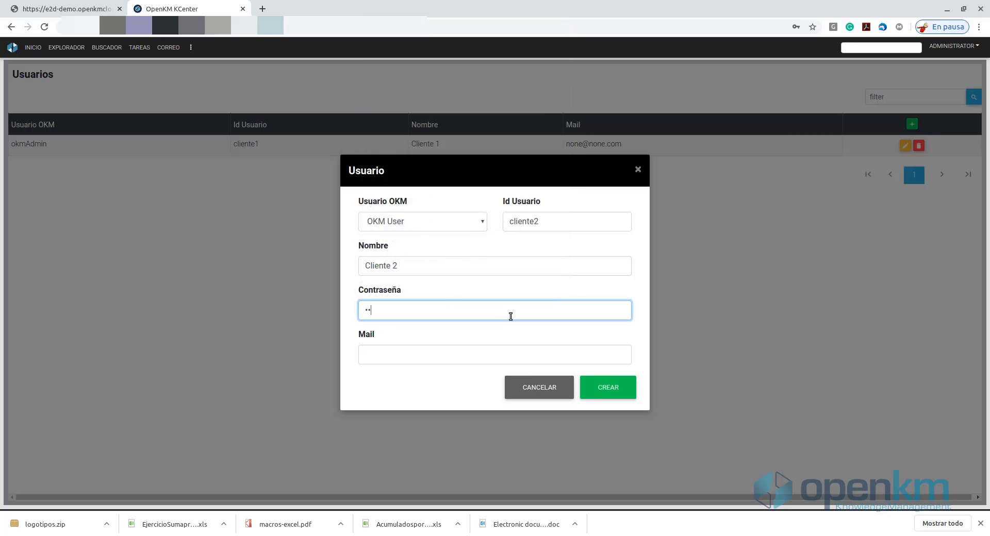
pyautogui.click(416, 351)
pyautogui.click(397, 378)
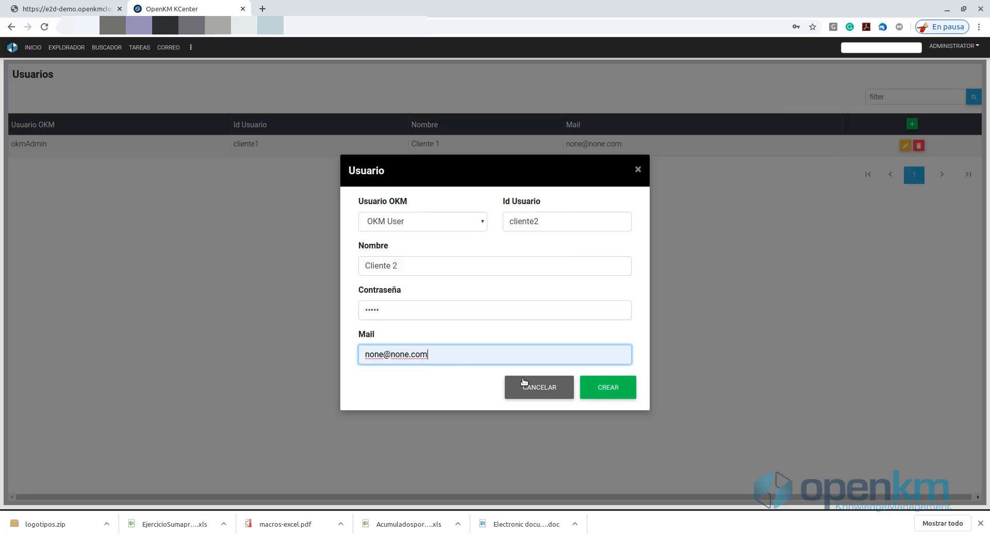
pyautogui.click(615, 388)
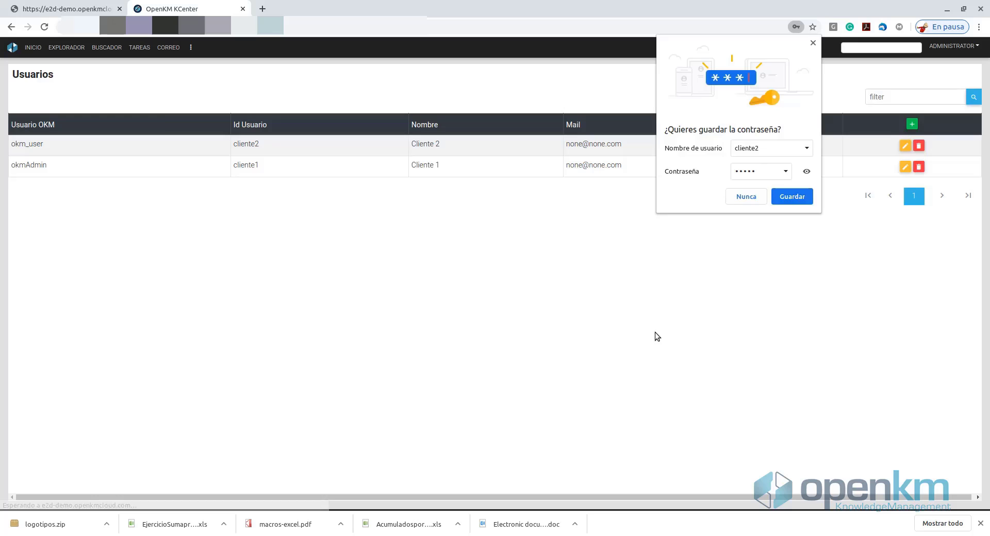
# Step: Dismiss the save-password prompt and delete the cliente2 user, leaving only cliente1
pyautogui.click(745, 197)
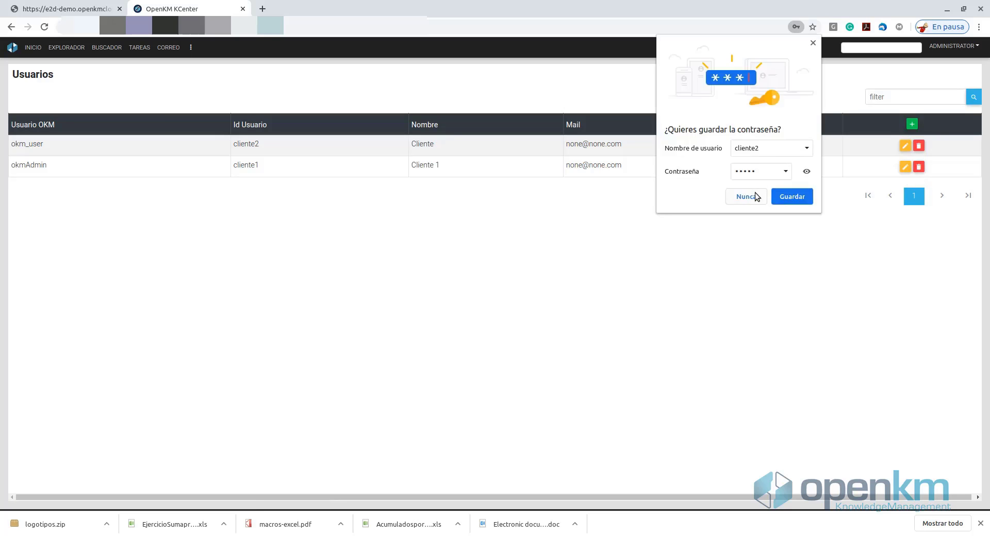
pyautogui.click(755, 193)
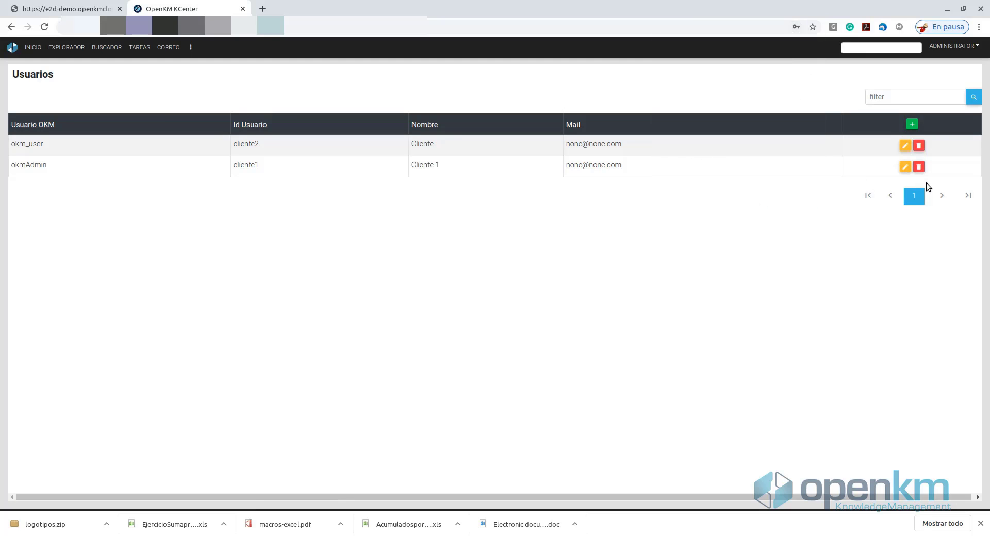
pyautogui.click(919, 147)
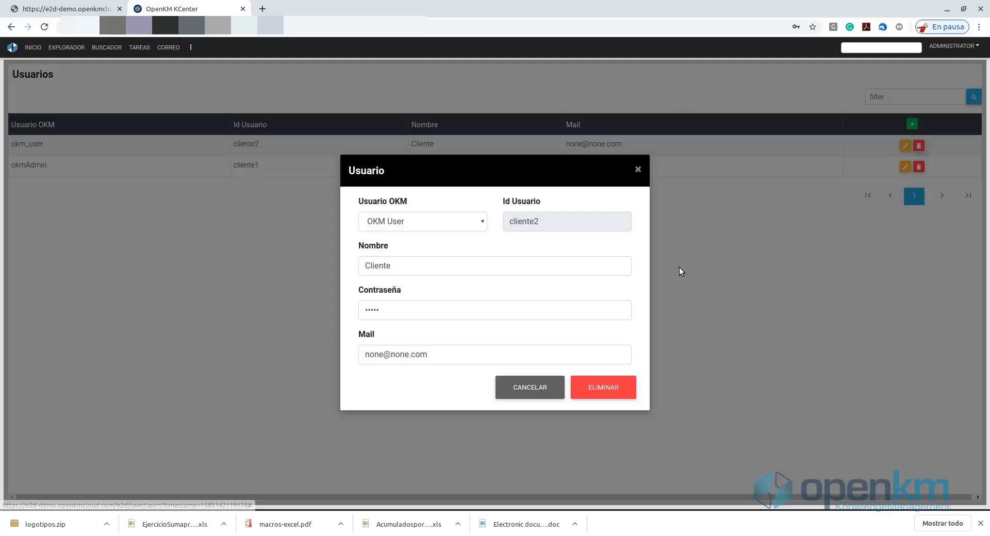
pyautogui.click(601, 387)
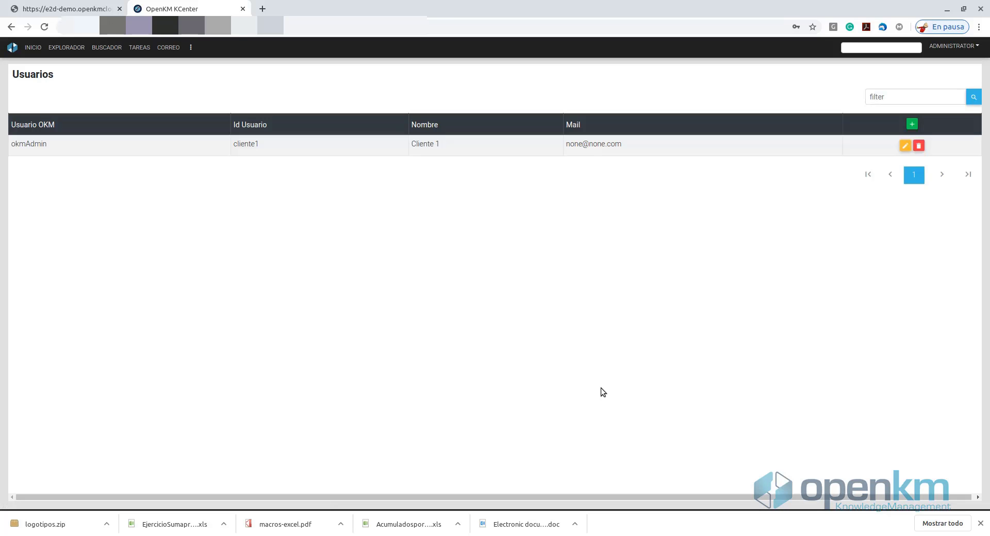
# Step: In EXPLORADOR, navigate clients > cliente1 > public > documents format > documents office
pyautogui.click(59, 49)
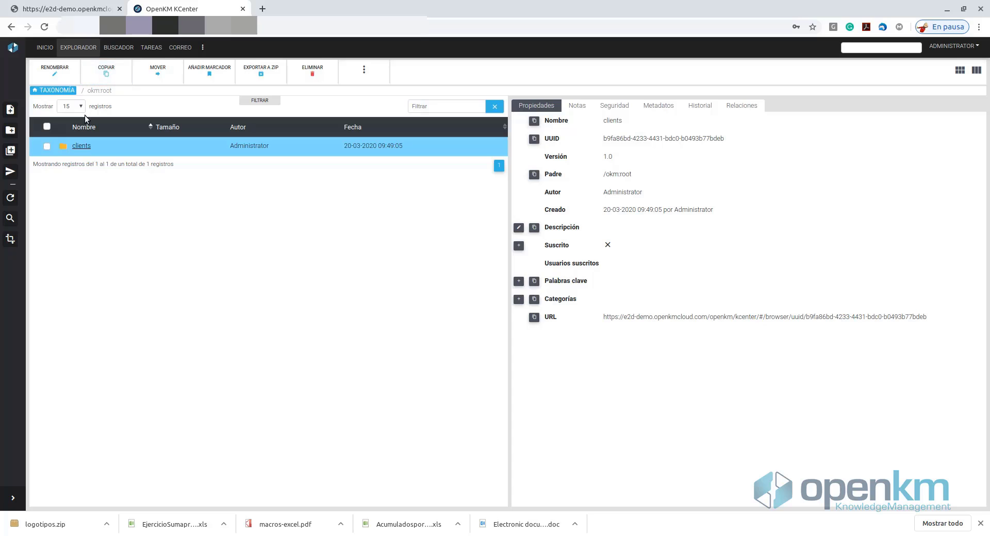
pyautogui.click(83, 147)
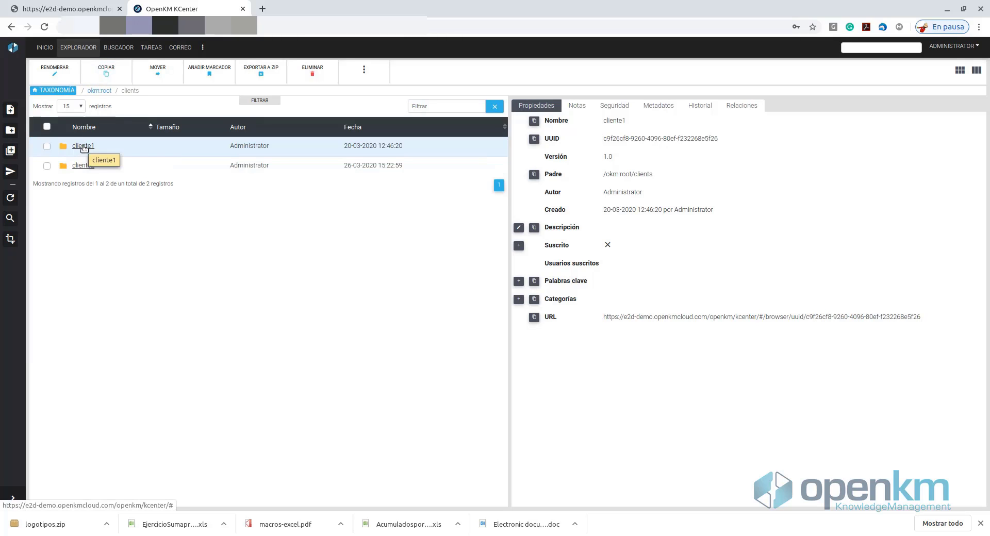
pyautogui.click(84, 146)
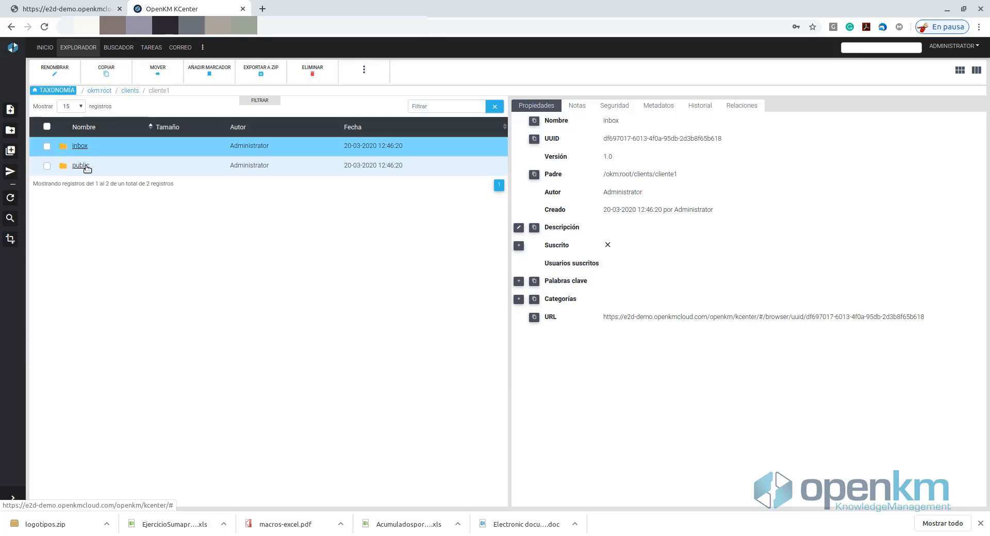
pyautogui.click(83, 166)
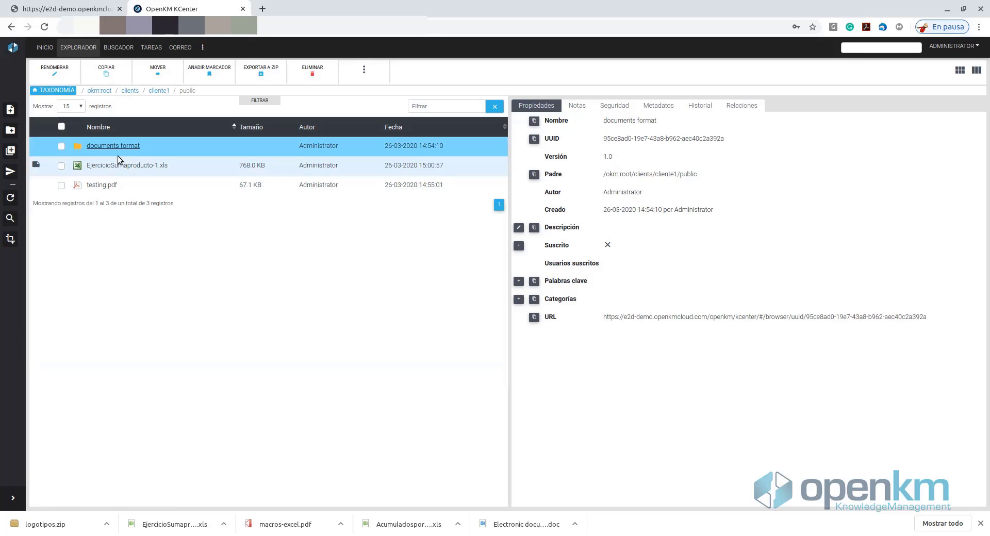
pyautogui.click(117, 147)
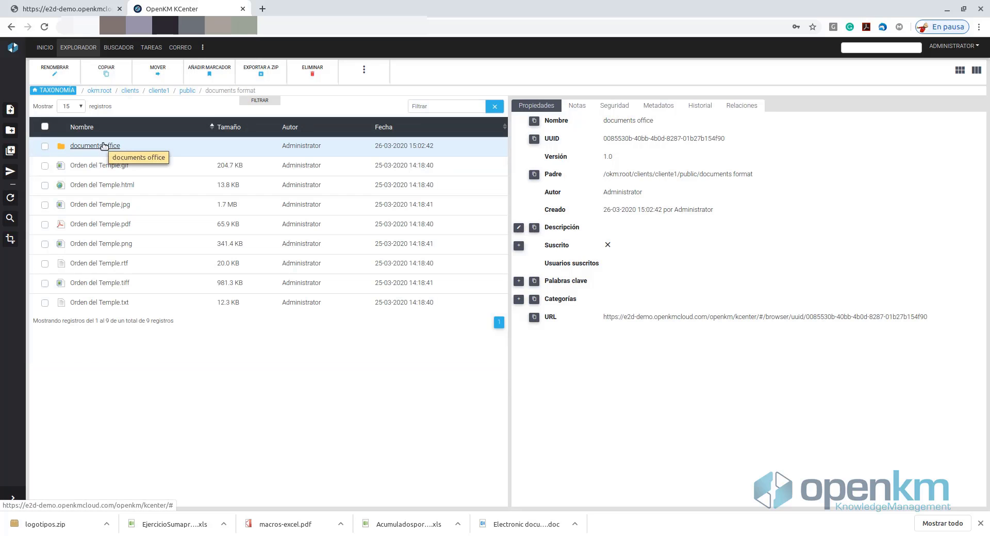
pyautogui.click(108, 148)
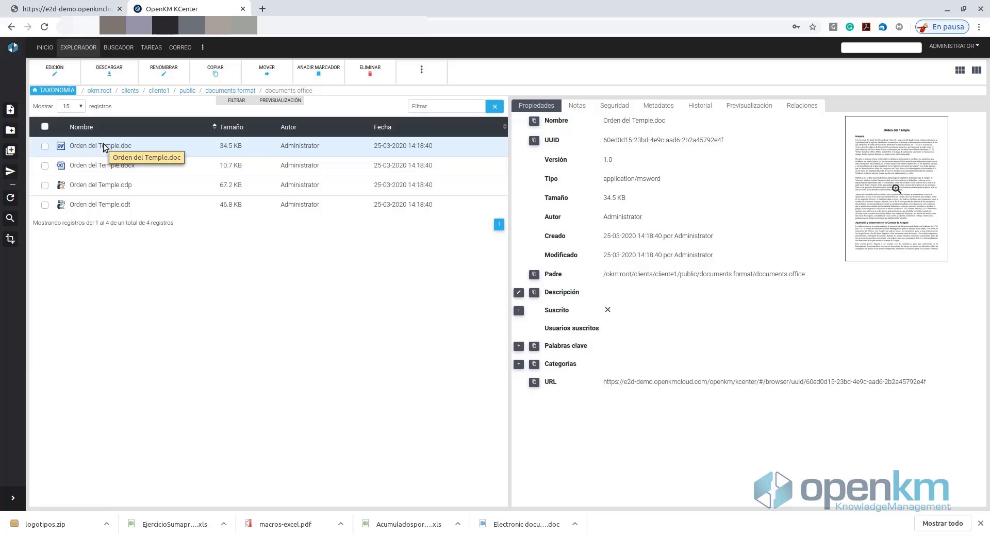